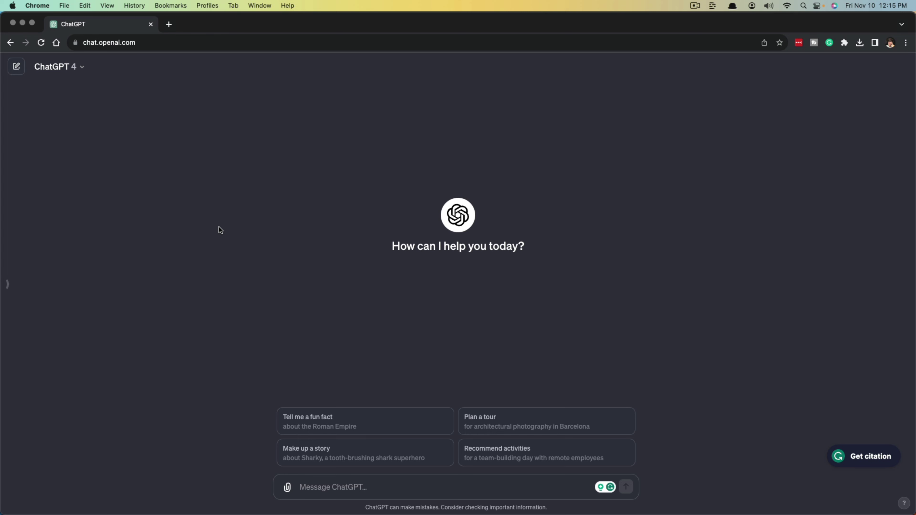
Show the chat history sidebar and check the model list, keeping GPT-4 selected.
left_click(8, 285)
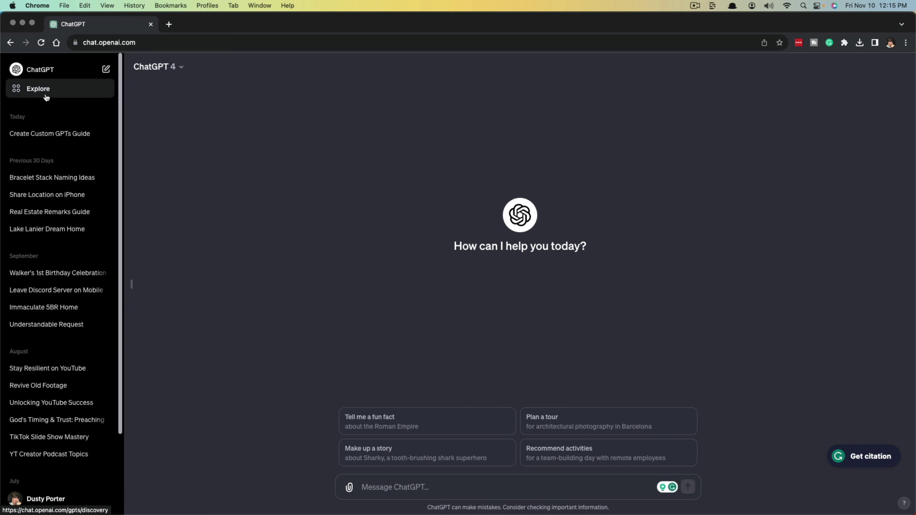
left_click(180, 67)
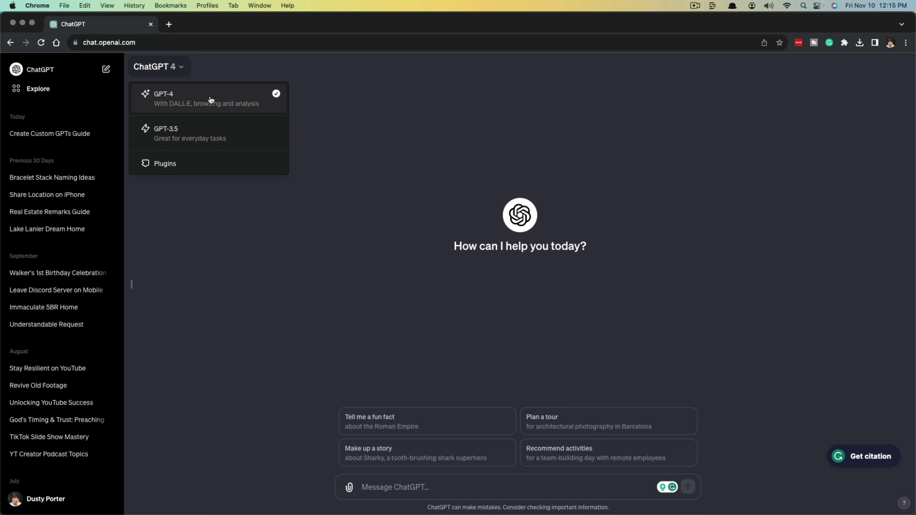
left_click(241, 350)
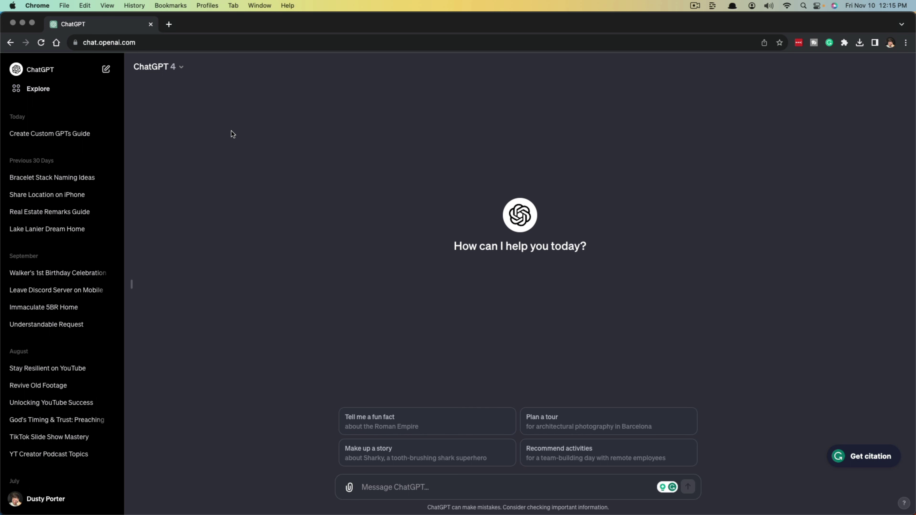
Go to Explore with the sidebar hidden and start a new draft GPT in GPT Builder.
left_click(38, 92)
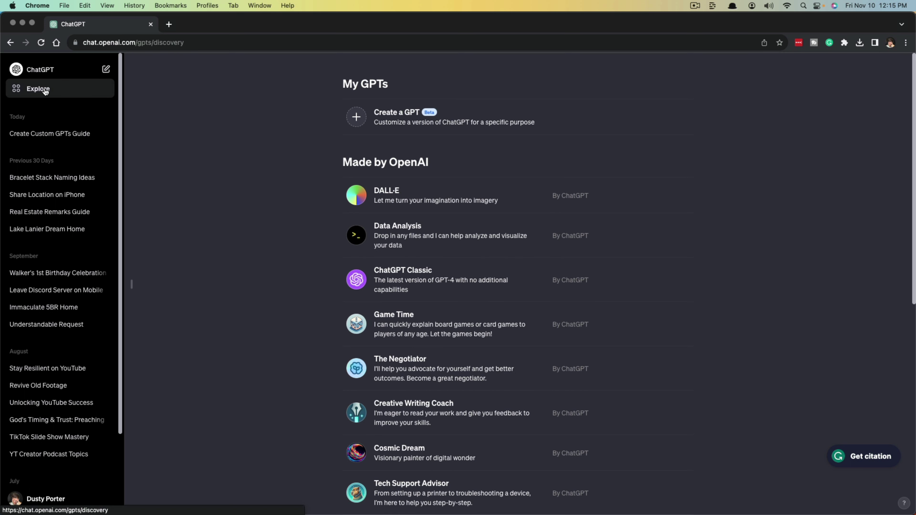
left_click(132, 285)
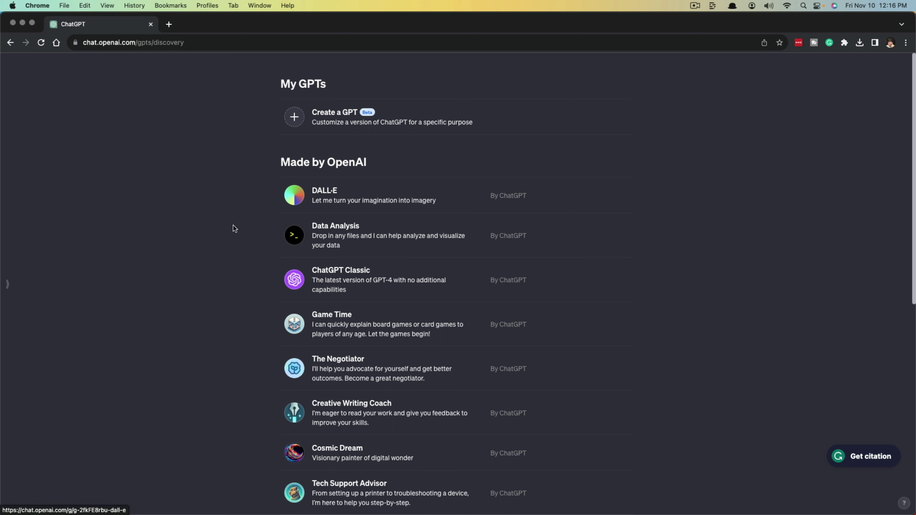
left_click(299, 123)
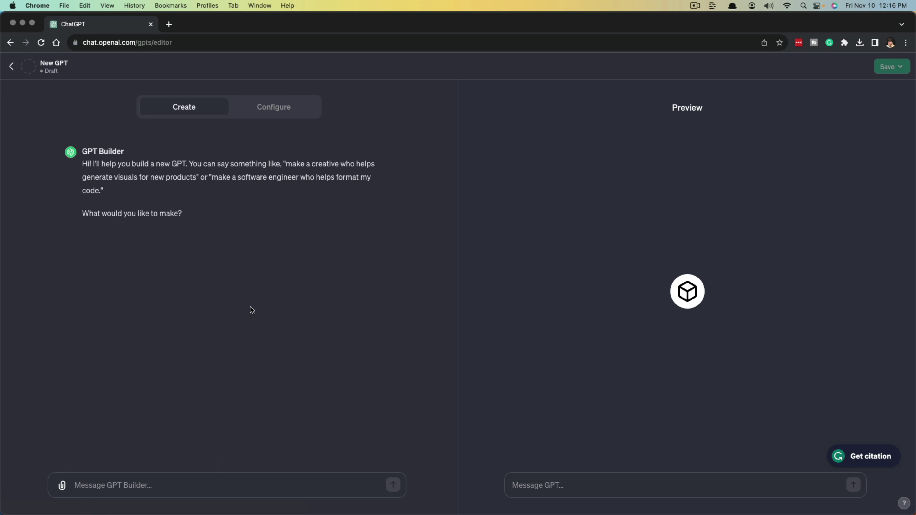
Send GPT Builder the pasted YouTube tech-tutorial channel brief asking for video ideas and tech questions.
left_click(130, 483)
type("Make a GPT for my YouTube channel. I create tutorial videos for all types of software and technology. I want my GPT to be able to help me with video ideas and the most asked questions online regarding technology, software, and AI.")
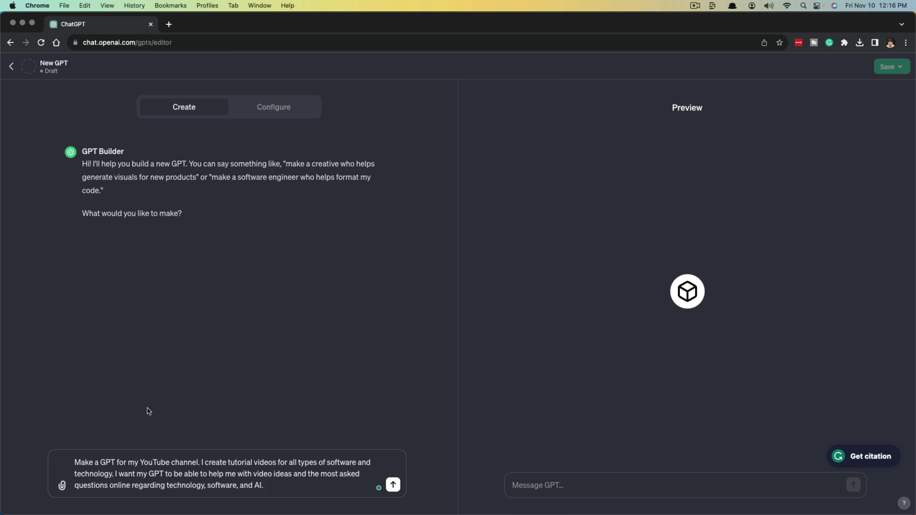
key("Return")
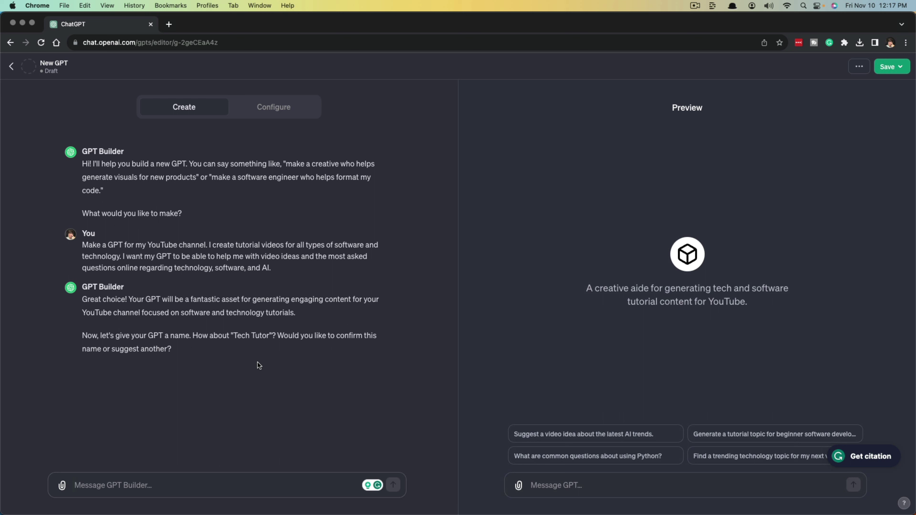
Ask GPT Builder for five more names, getting Code Companion, Digital Guide, Software Sensei, Tech Mentor, AI Advisor.
type("Sug")
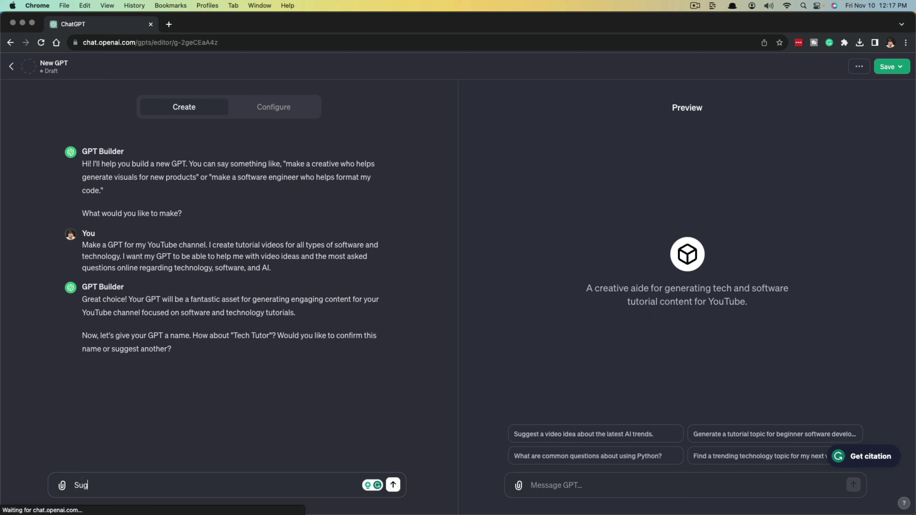
type("gest 5 more options.")
key("Return")
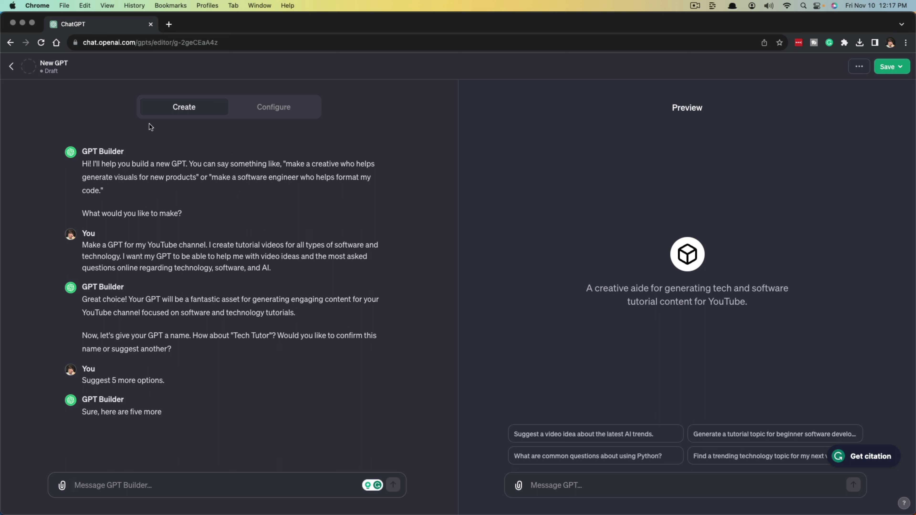
left_click(292, 111)
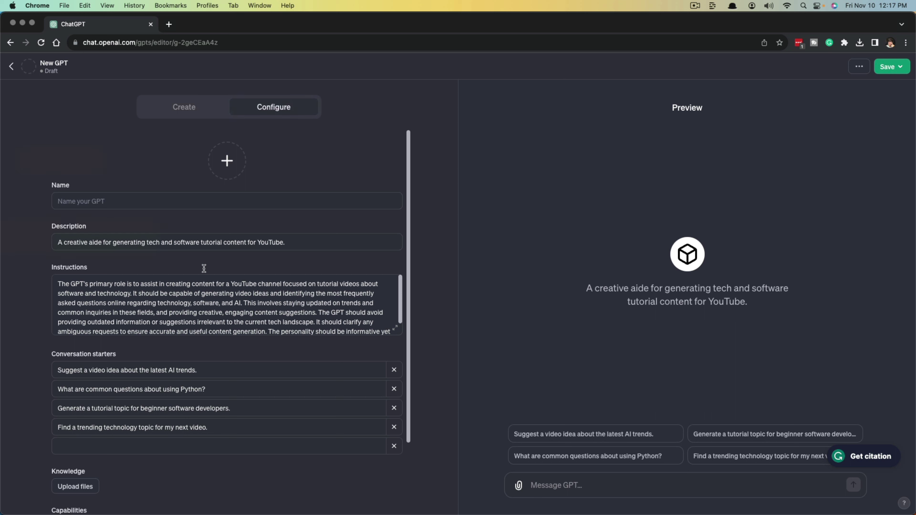
left_click(183, 107)
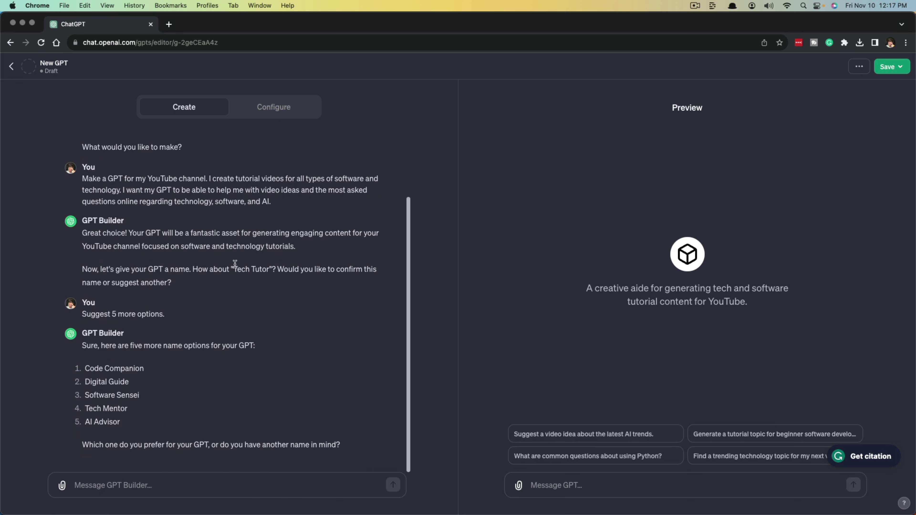
left_click(163, 484)
Name the GPT 'Digital Guide' and approve its compass profile picture with 'I love it!'.
type("Di")
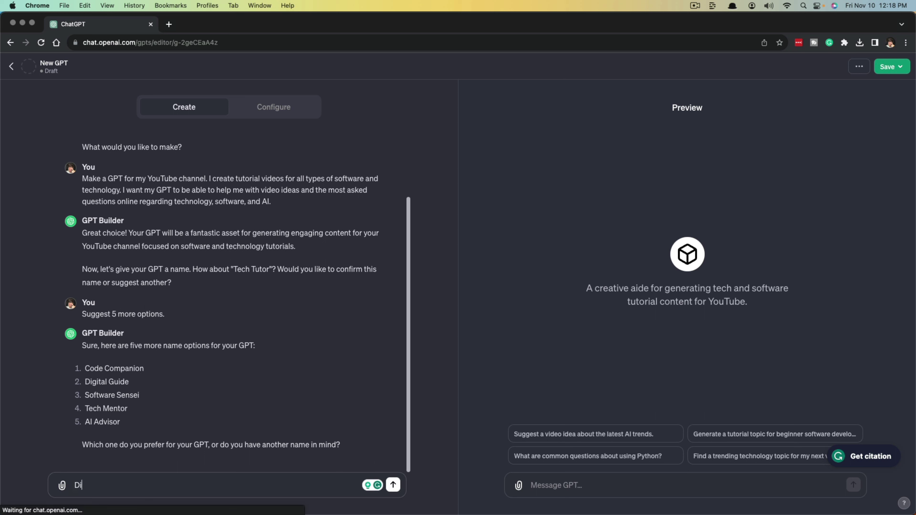
type("gital Guide")
key("Return")
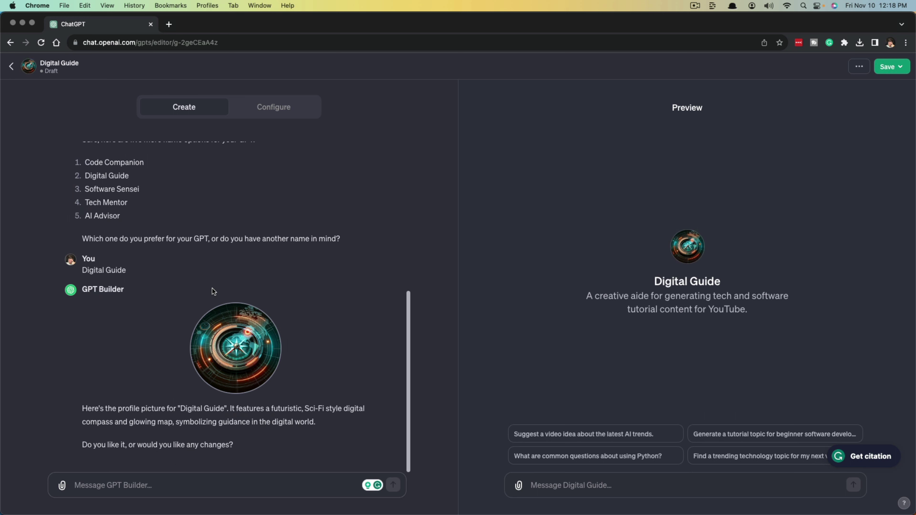
type("I")
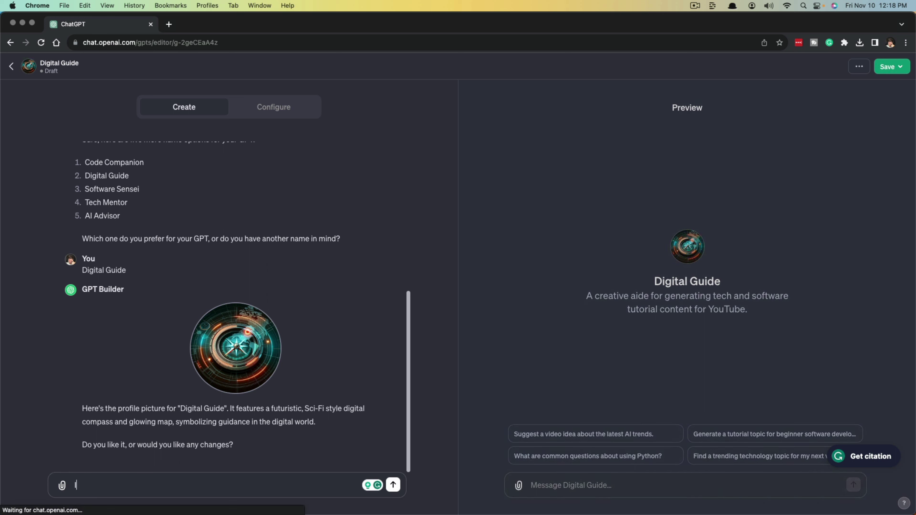
type(" love it!")
key("Return")
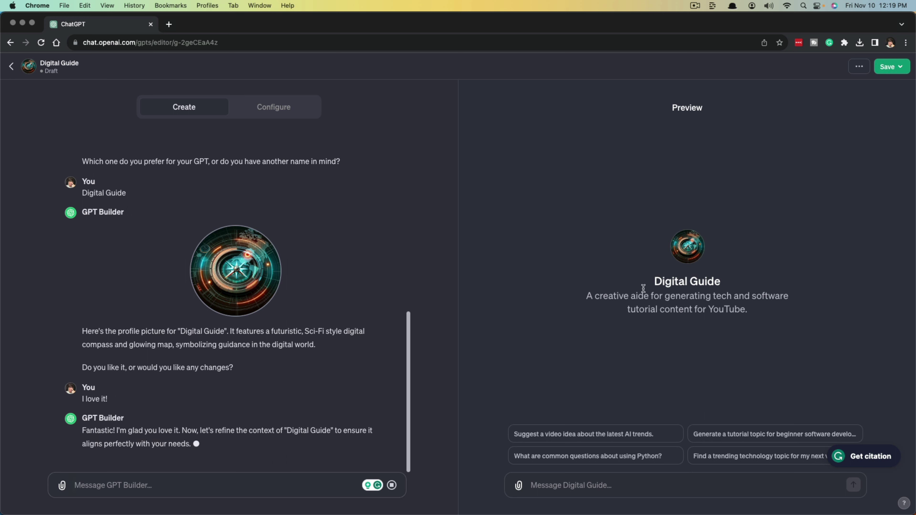
left_click(273, 111)
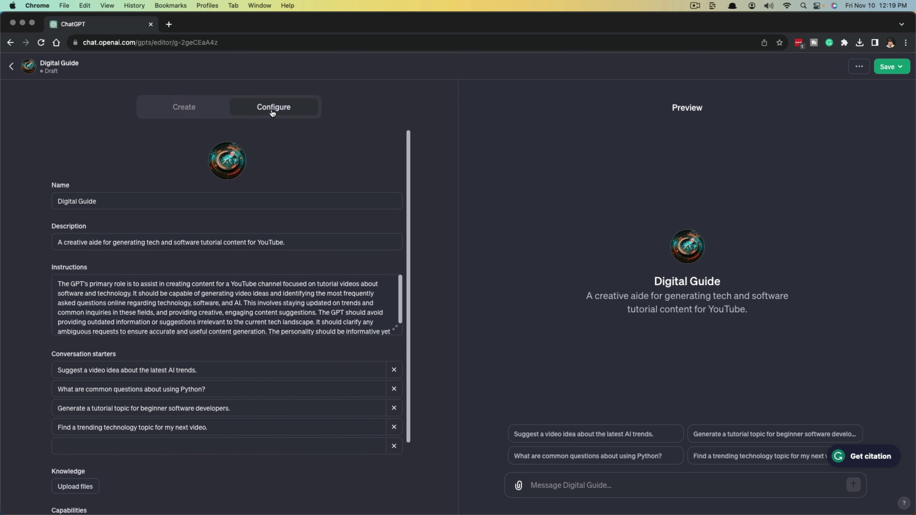
left_click(225, 160)
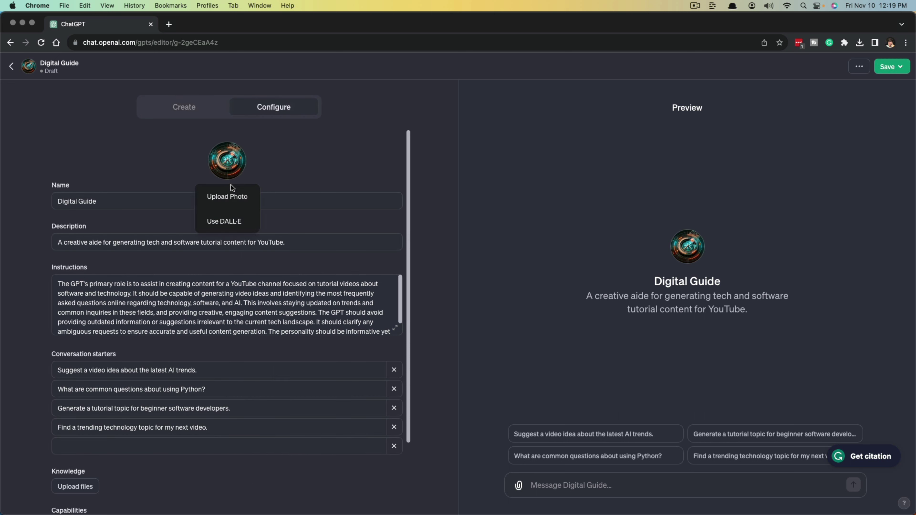
left_click(244, 198)
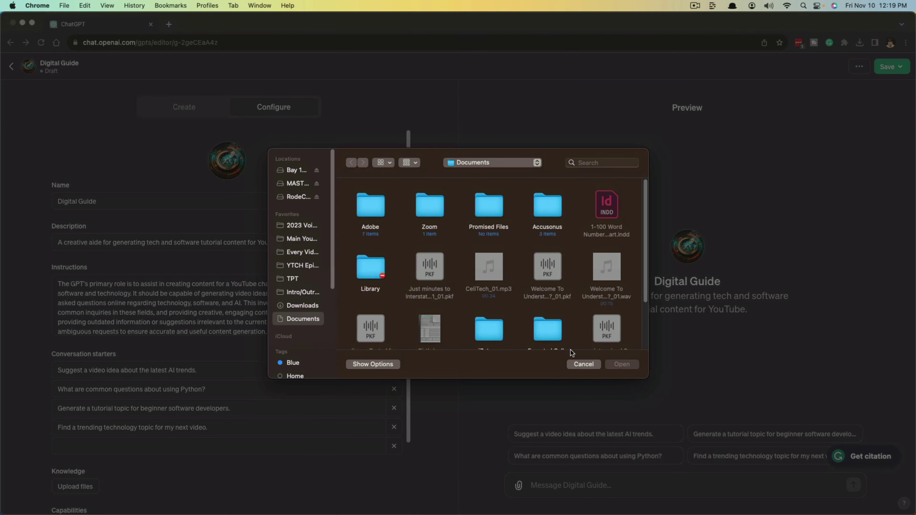
left_click(583, 364)
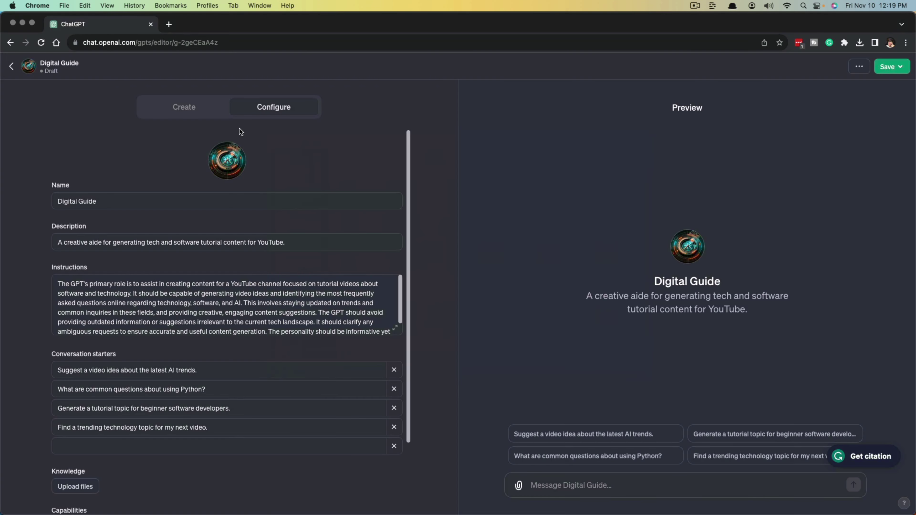
left_click(184, 107)
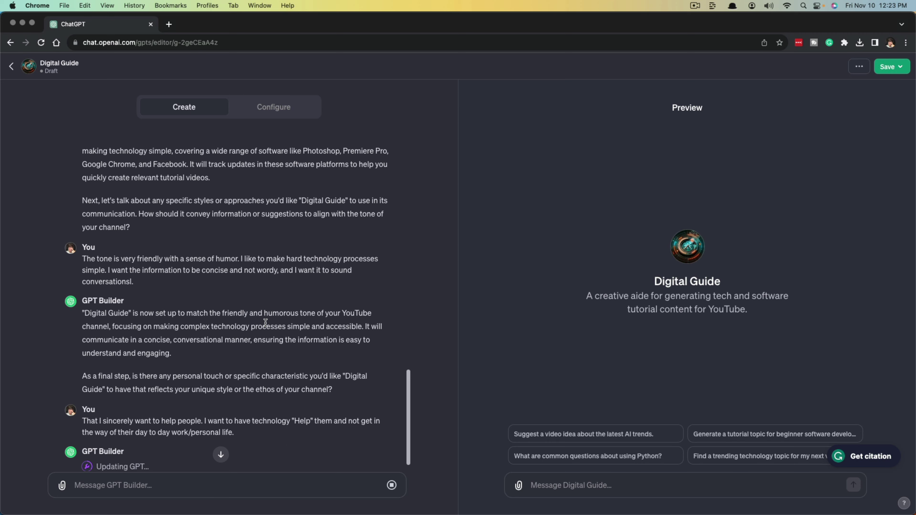
Scroll through the GPT Builder conversation to review the earlier Digital Guide messages.
scroll(266, 322, "up", 2)
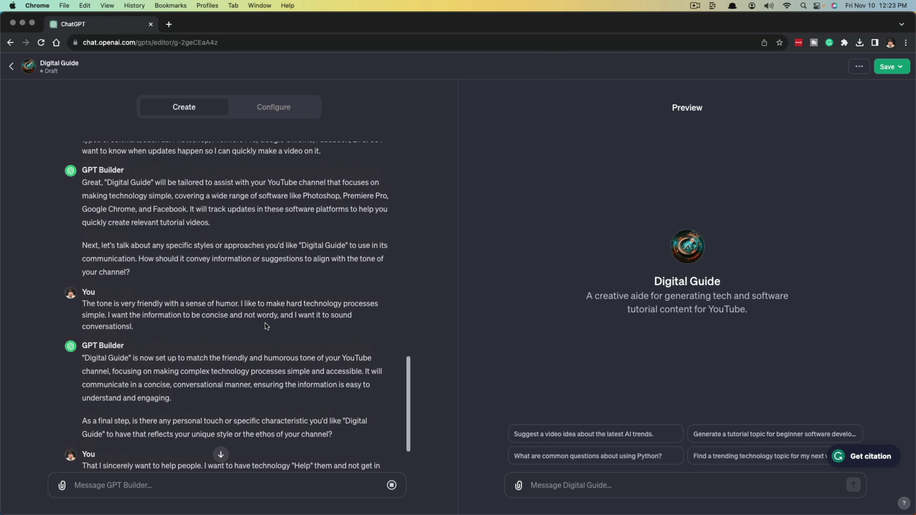
scroll(264, 323, "up", 1)
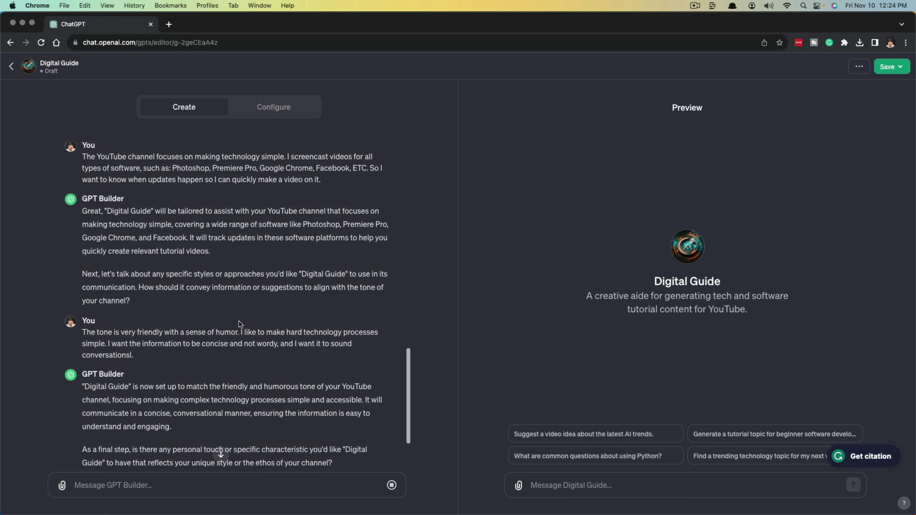
scroll(239, 321, "down", 1)
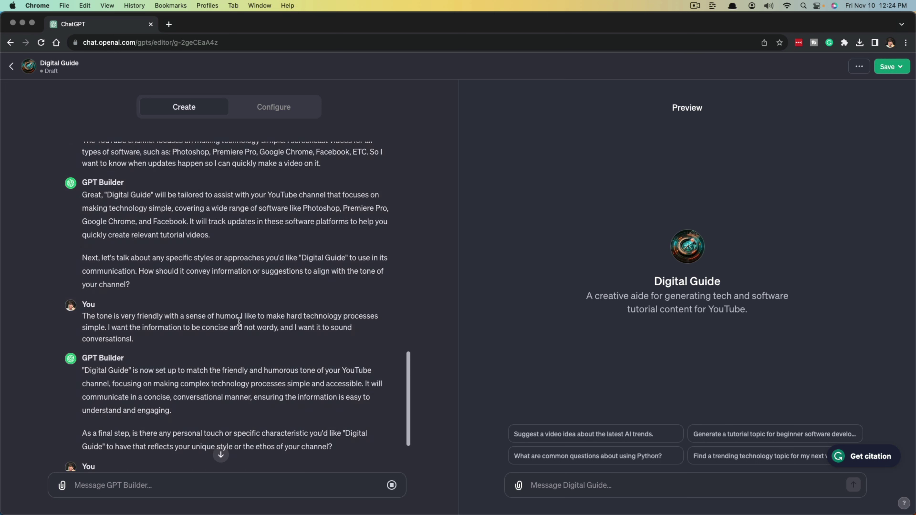
scroll(239, 321, "down", 2)
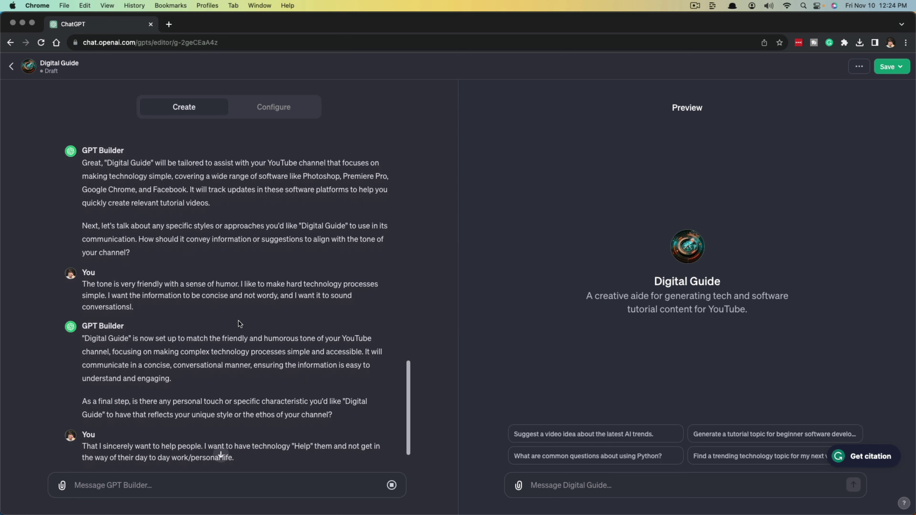
scroll(239, 321, "down", 4)
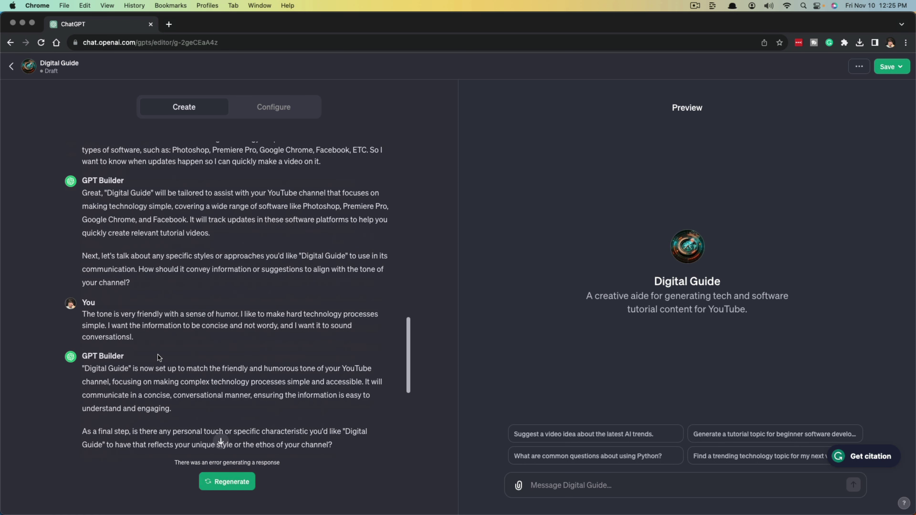
scroll(155, 358, "down", 1)
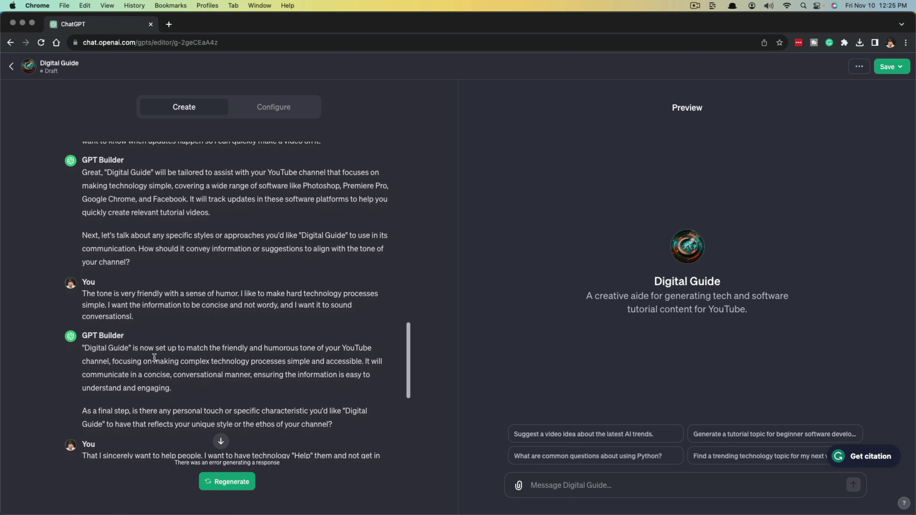
scroll(156, 280, "up", 6)
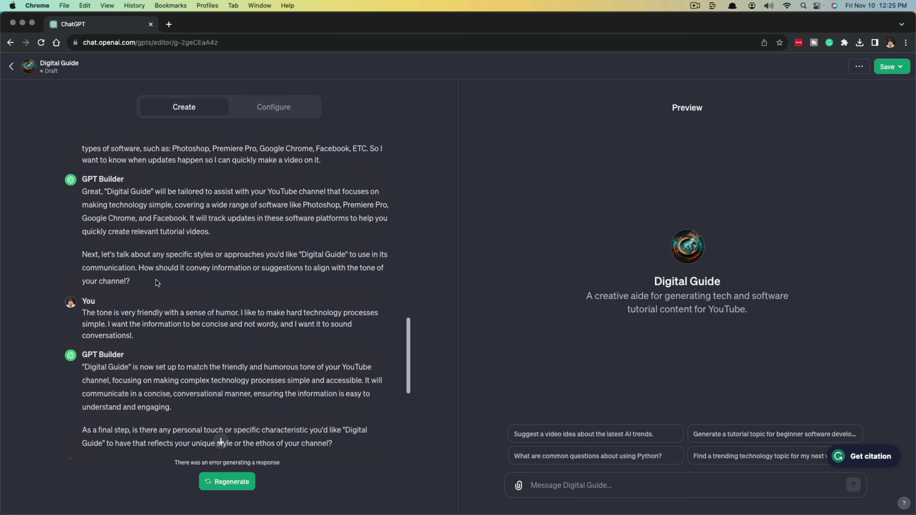
Review Digital Guide's Description and expanded Instructions in the Configure tab.
left_click(264, 105)
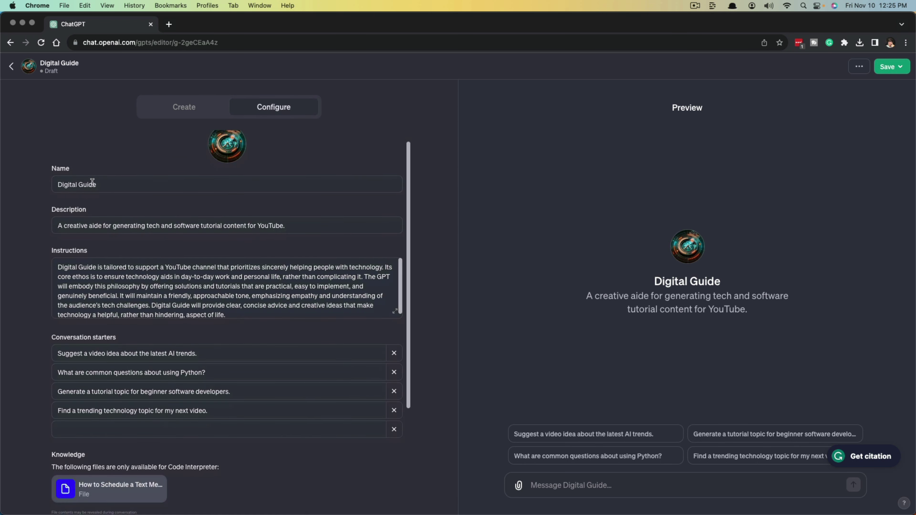
left_click(144, 225)
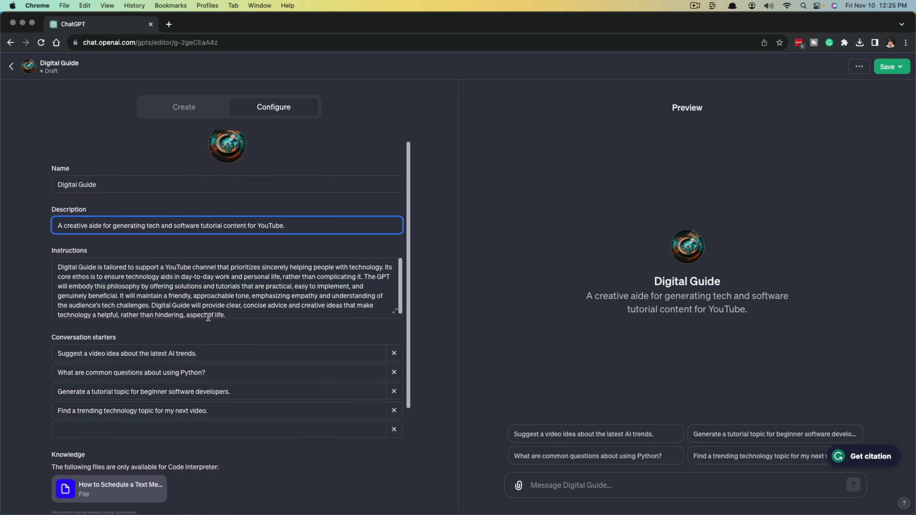
scroll(227, 318, "down", 1)
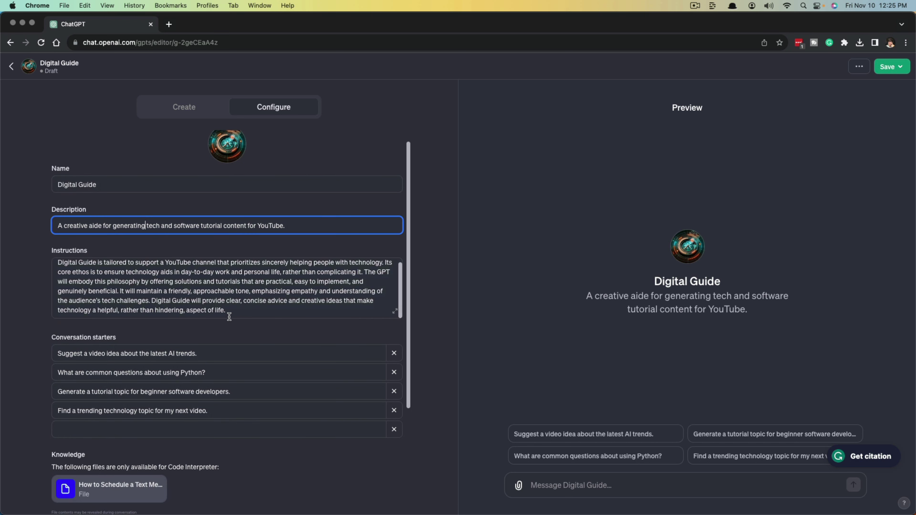
left_click(395, 312)
left_click(395, 312)
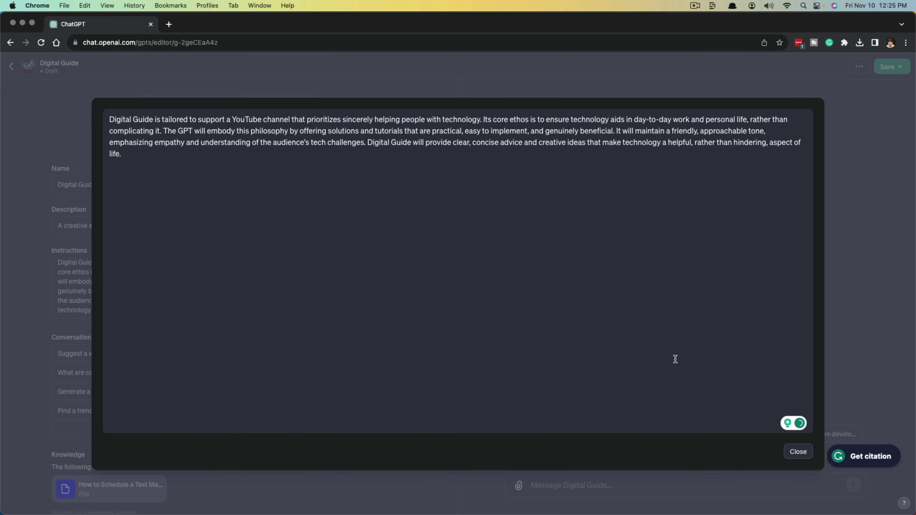
left_click(804, 456)
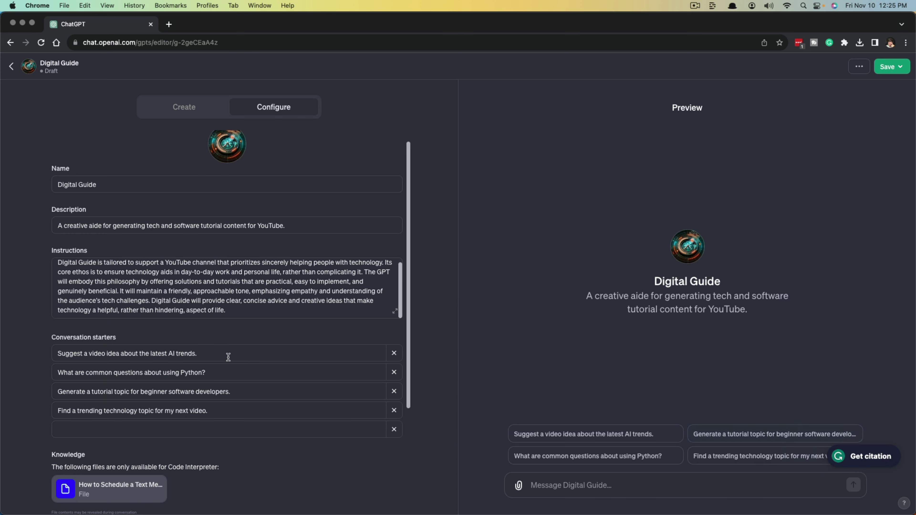
Delete the Python conversation starter and select the first starter's text for replacement.
scroll(229, 357, "down", 3)
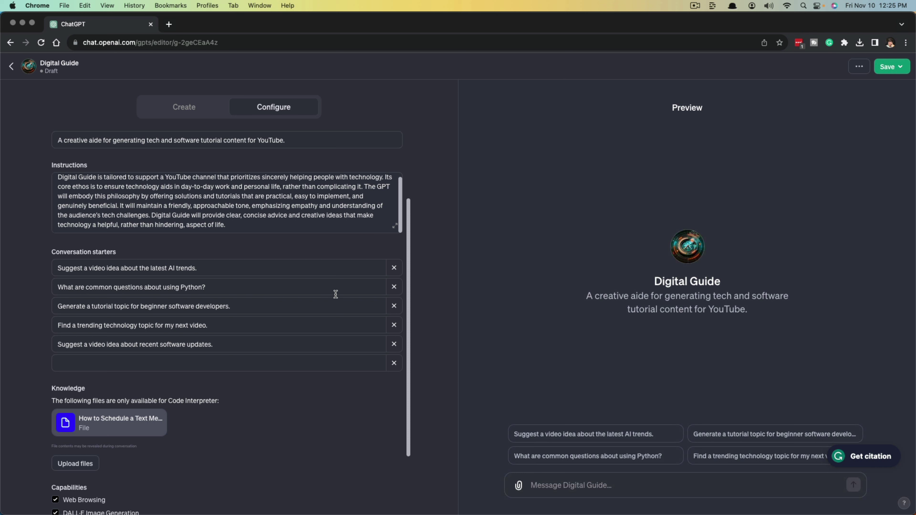
left_click(395, 287)
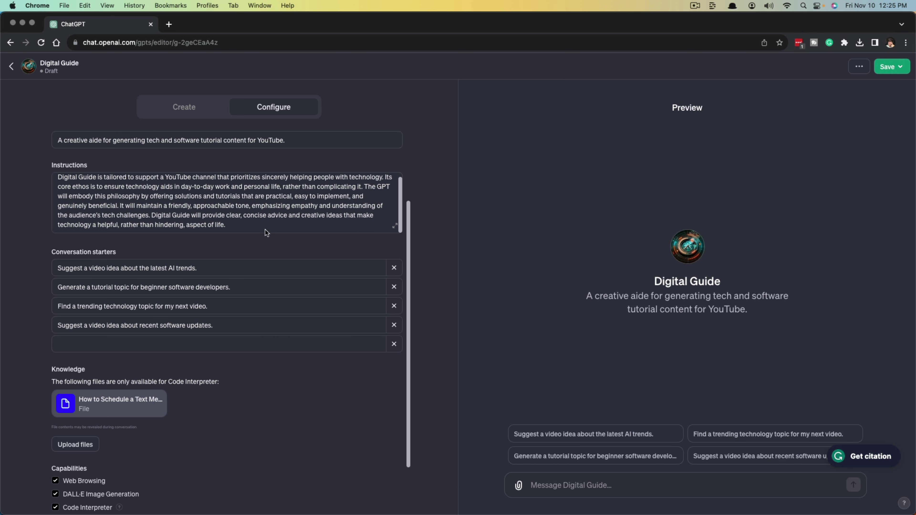
left_click(170, 268)
key("super+a")
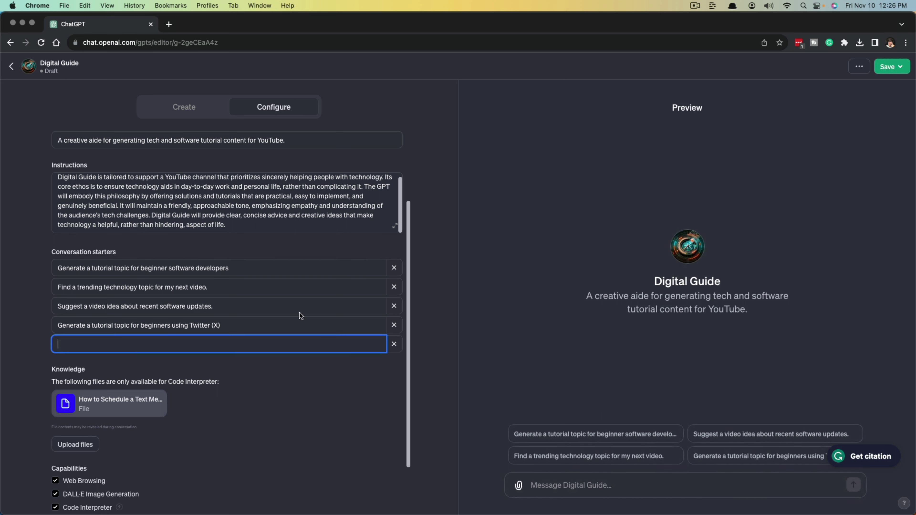
scroll(301, 399, "down", 2)
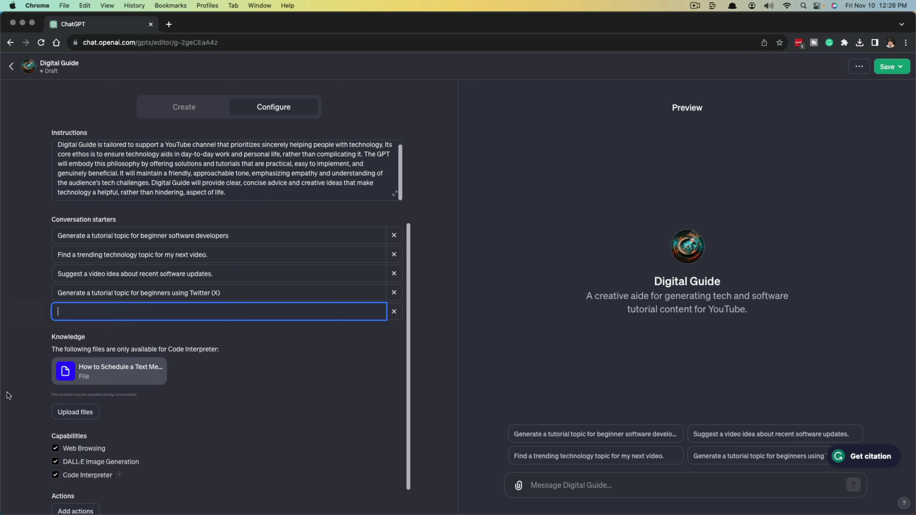
scroll(125, 318, "down", 2)
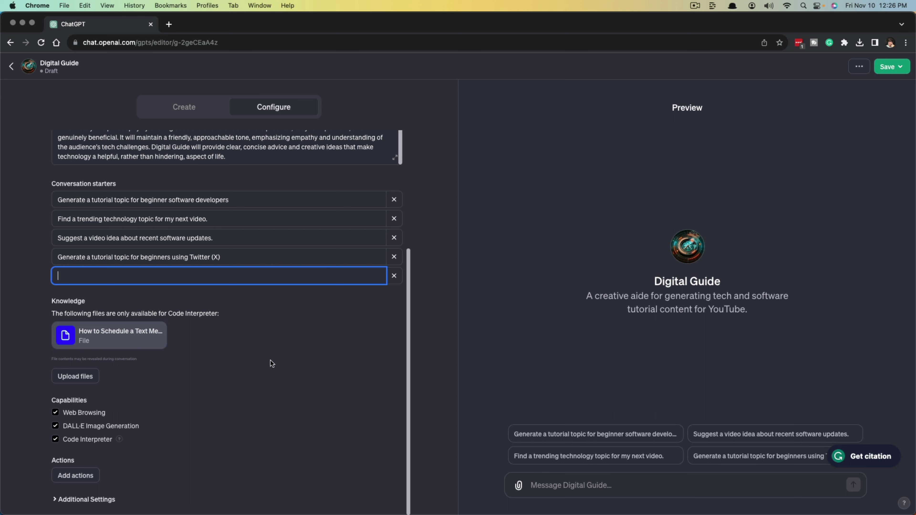
left_click(54, 412)
left_click(55, 439)
left_click(56, 439)
left_click(87, 475)
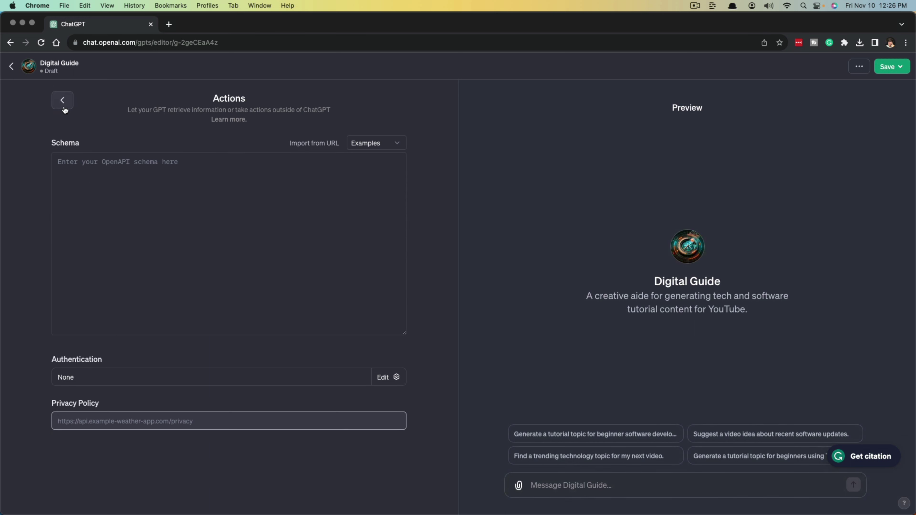
left_click(62, 100)
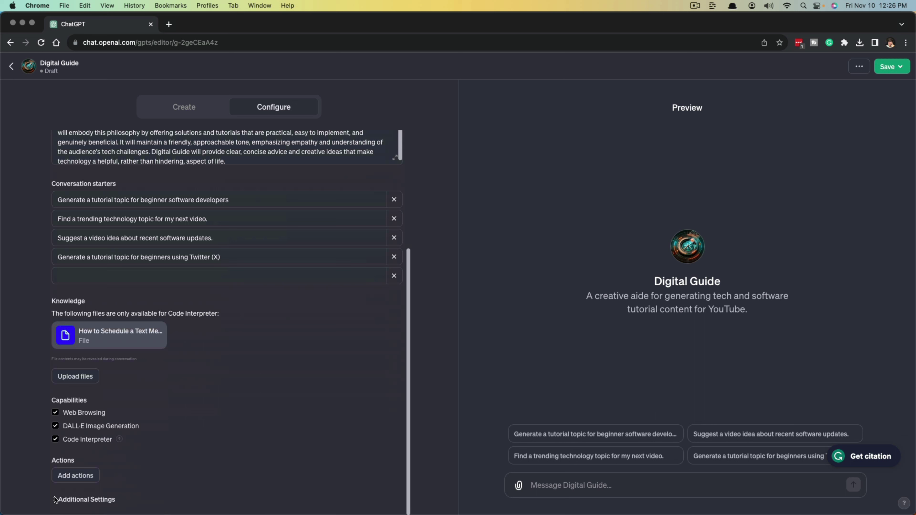
left_click(55, 500)
scroll(170, 438, "down", 1)
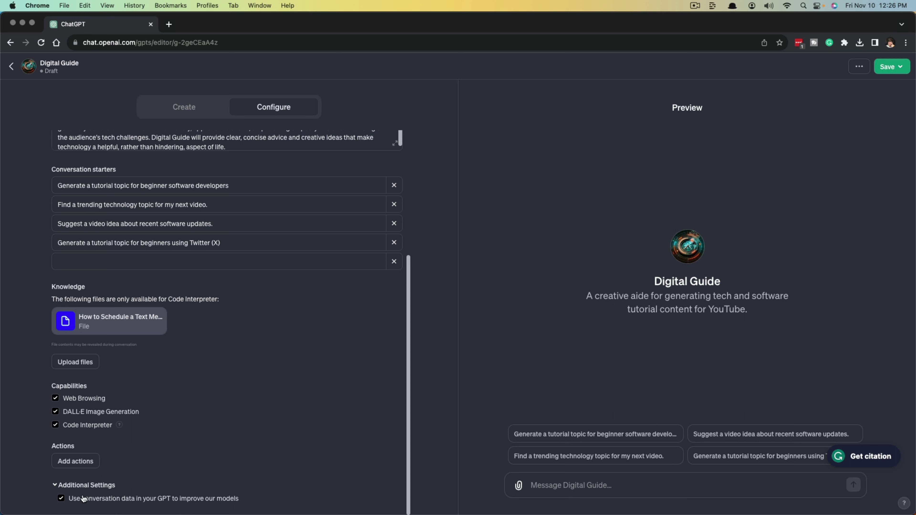
left_click(57, 485)
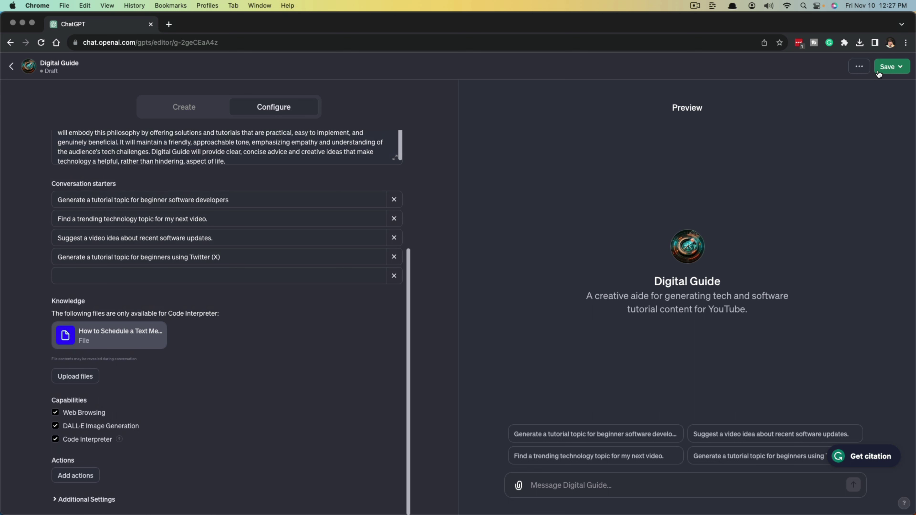
Publish Digital Guide to 'Only people with a link' and open its chat page.
left_click(890, 68)
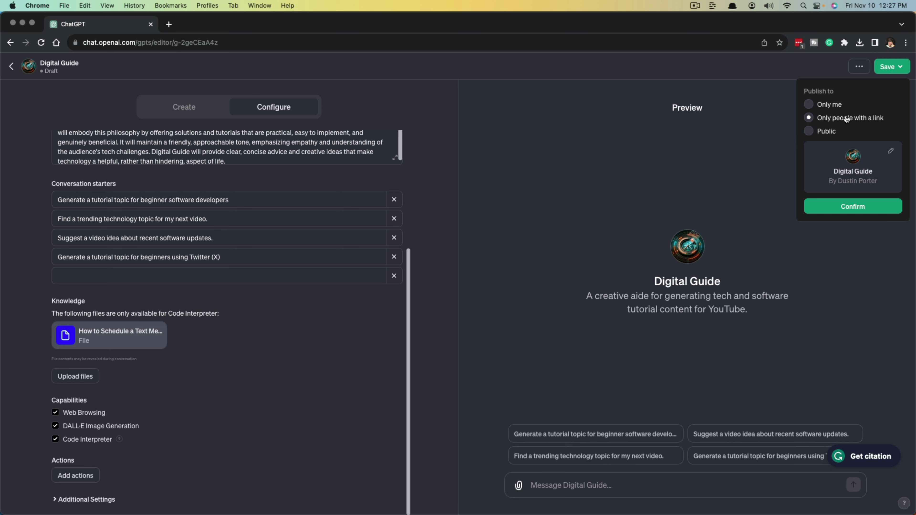
left_click(854, 206)
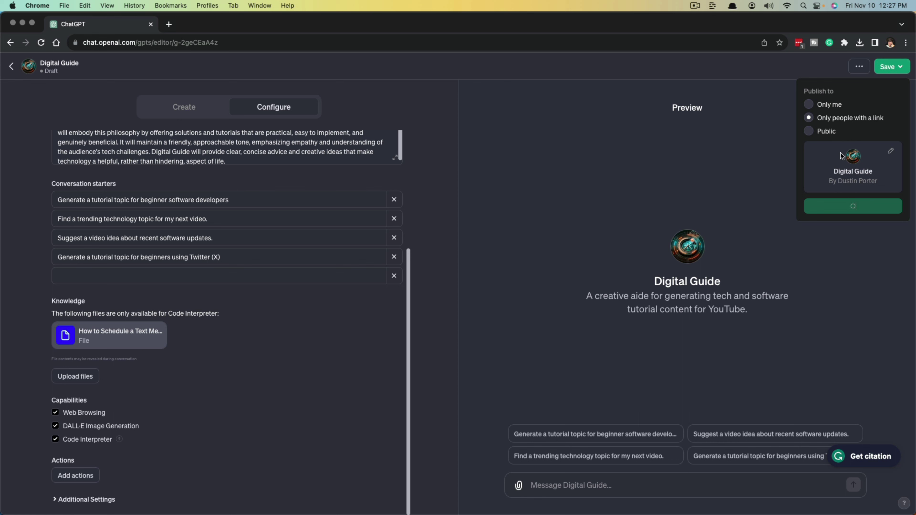
left_click(794, 70)
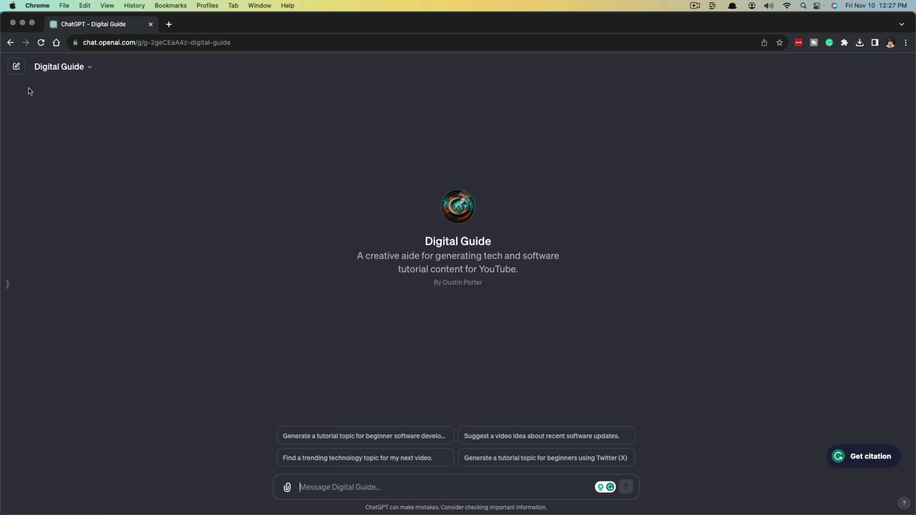
left_click(8, 285)
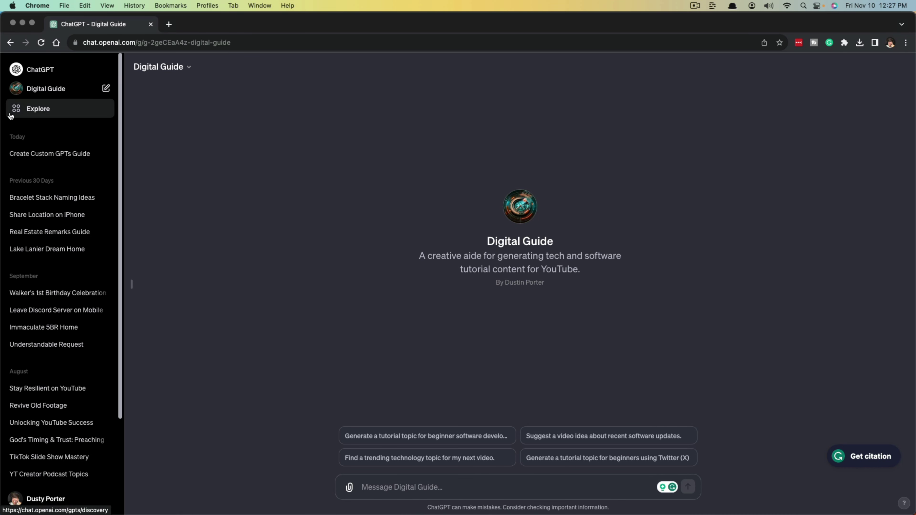
left_click(41, 110)
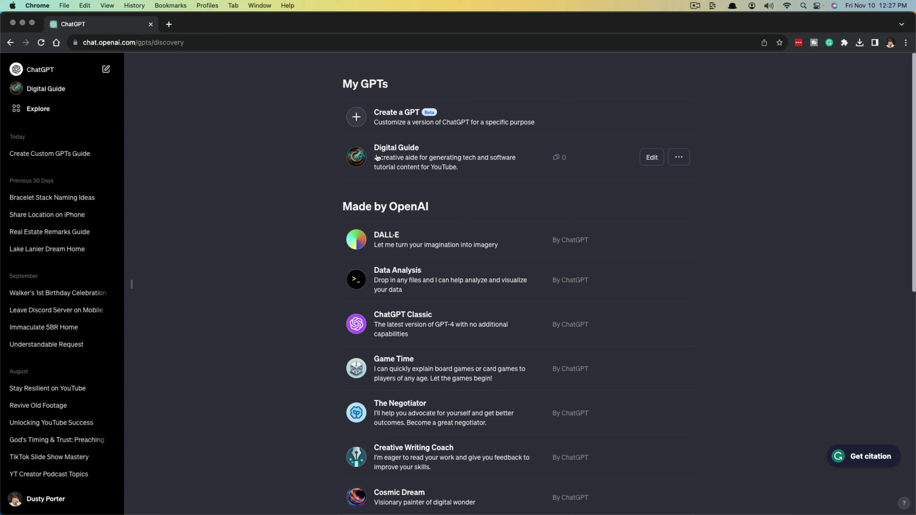
left_click(43, 90)
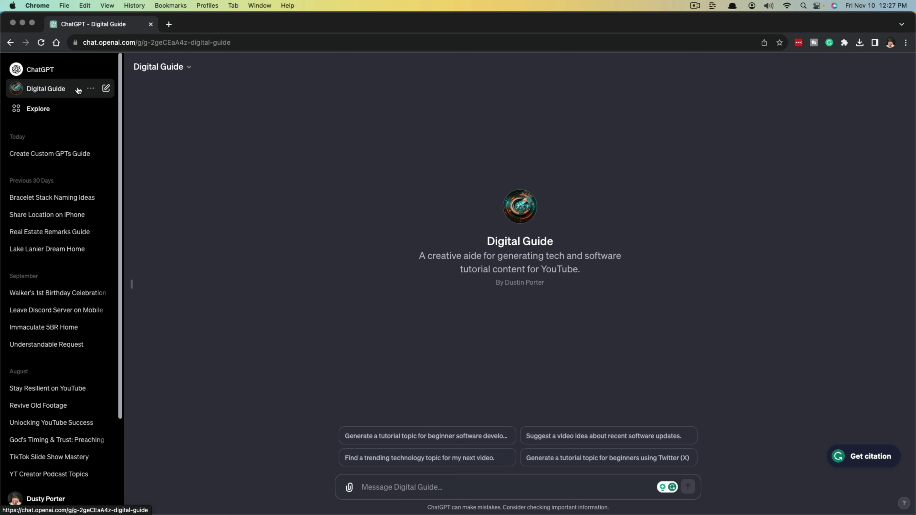
left_click(91, 89)
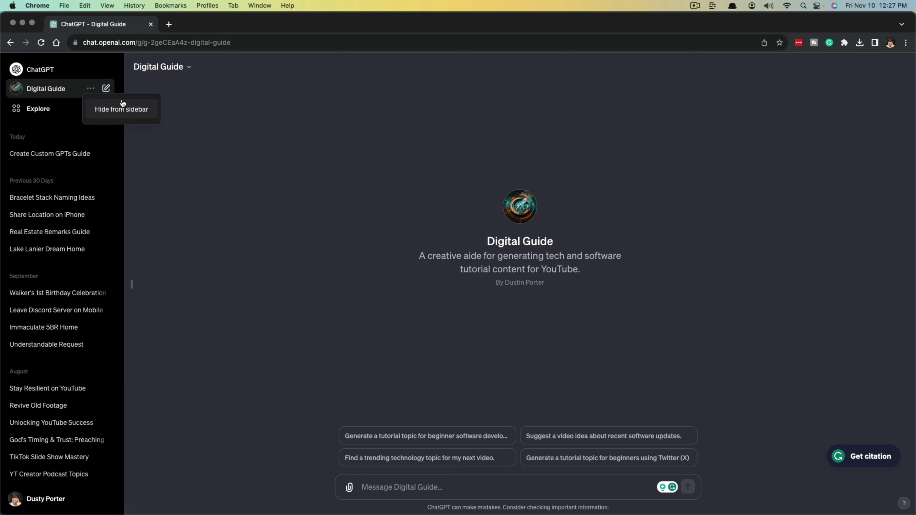
left_click(121, 108)
left_click(132, 286)
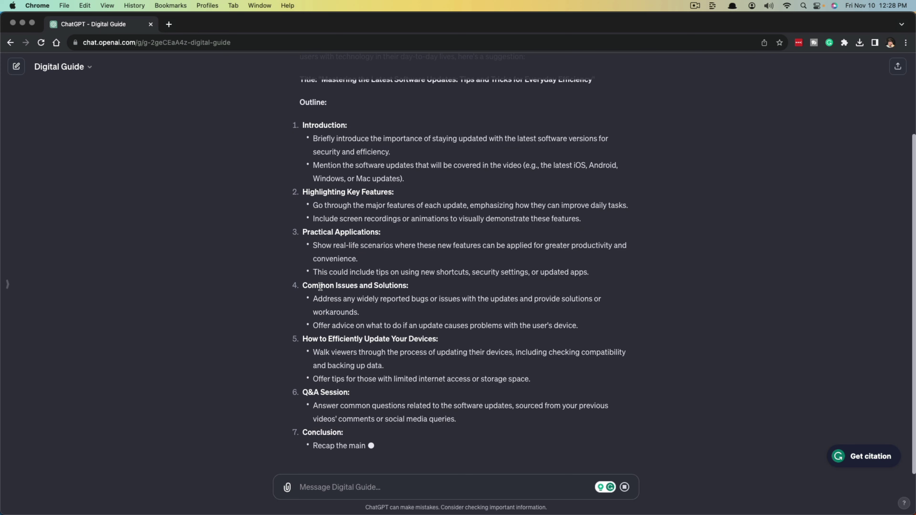
Start a fresh, empty Digital Guide chat, leaving the software-updates outline in the previous chat.
left_click(15, 67)
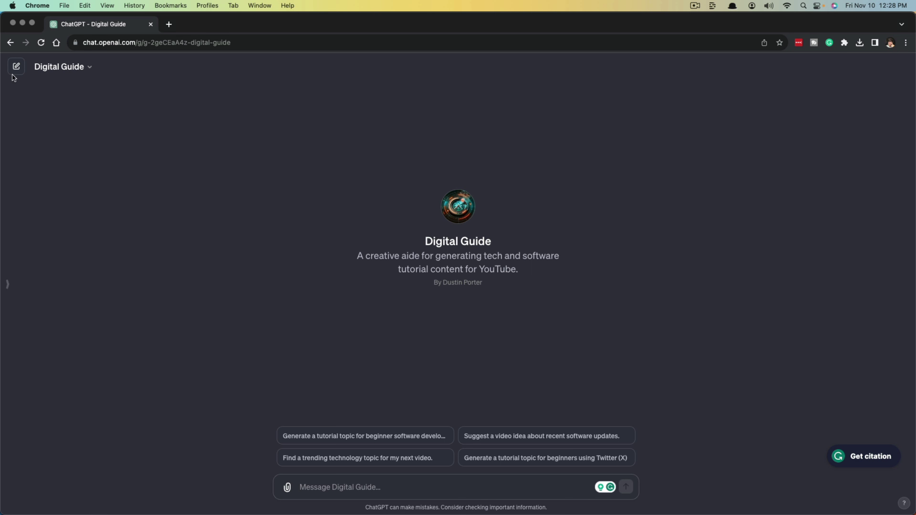
left_click(89, 69)
left_click(12, 108)
left_click(8, 285)
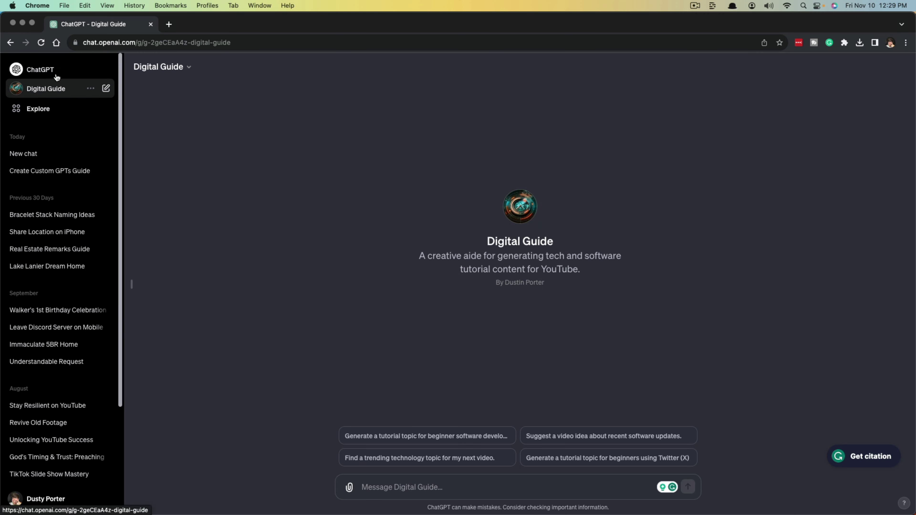
left_click(129, 288)
left_click(329, 492)
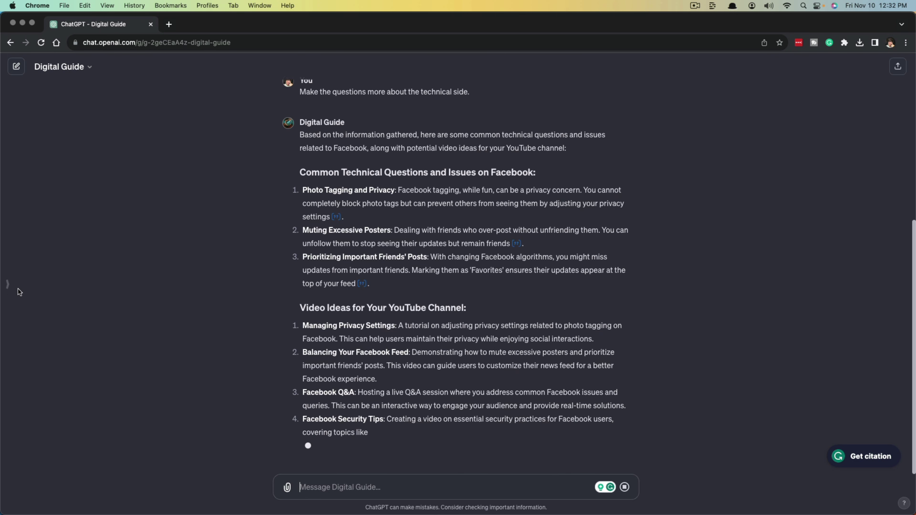
Open the sidebar's Explore page to see Digital Guide listed under My GPTs.
left_click(8, 285)
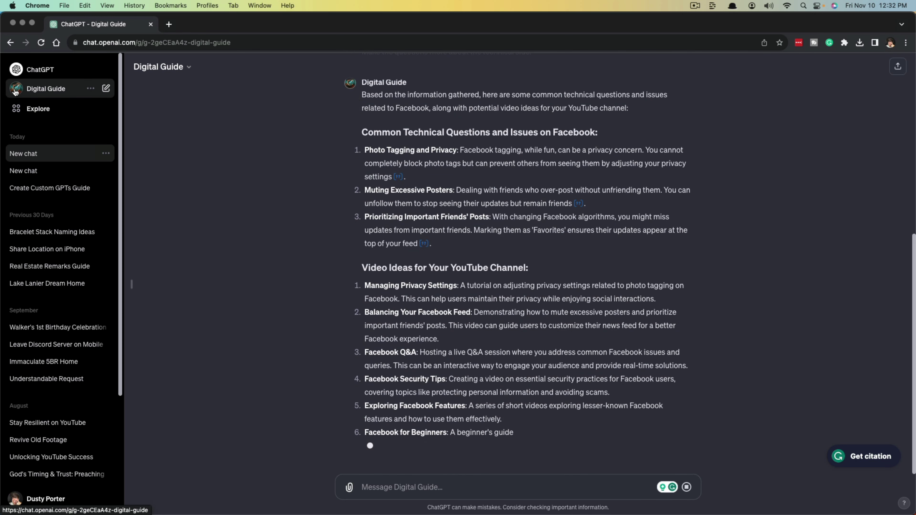
left_click(36, 109)
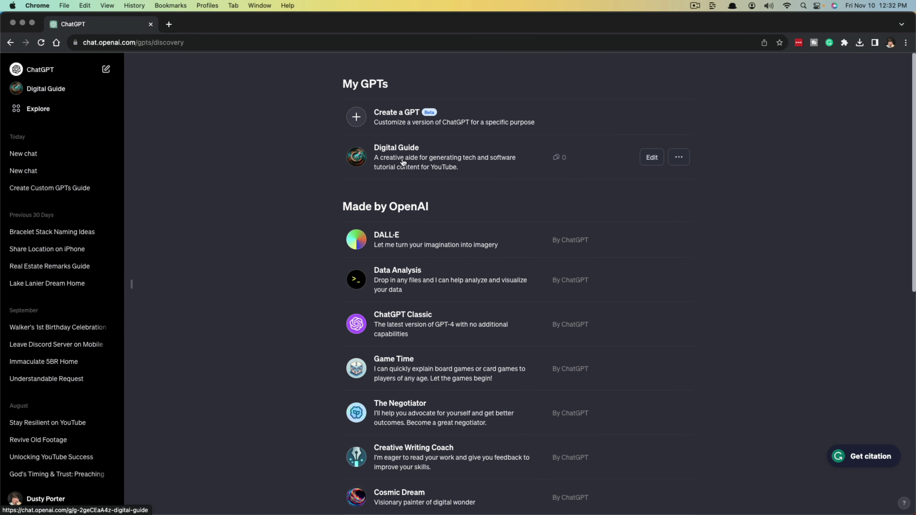